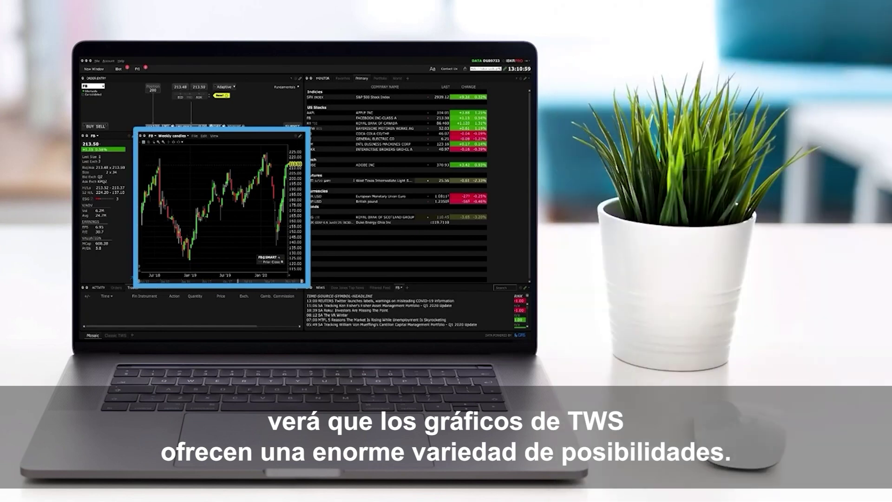
# Change the FB chart's candle size from Weekly candles to Daily candles
pyautogui.click(181, 136)
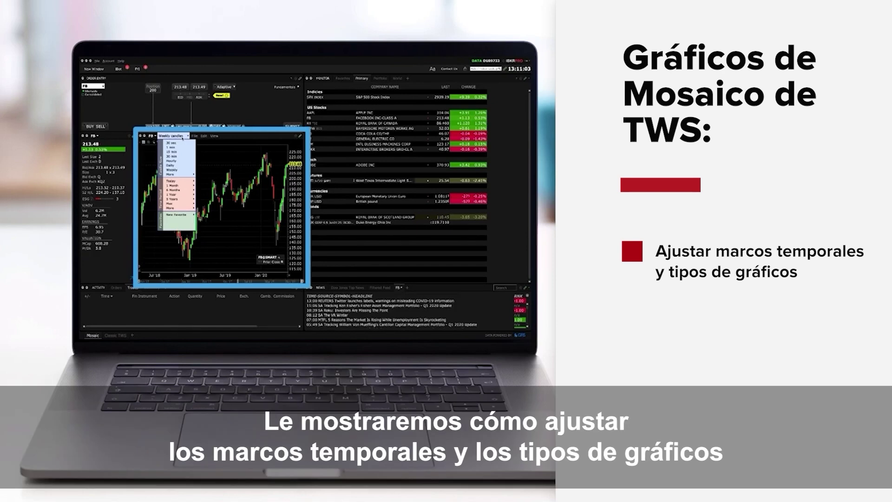
pyautogui.click(183, 161)
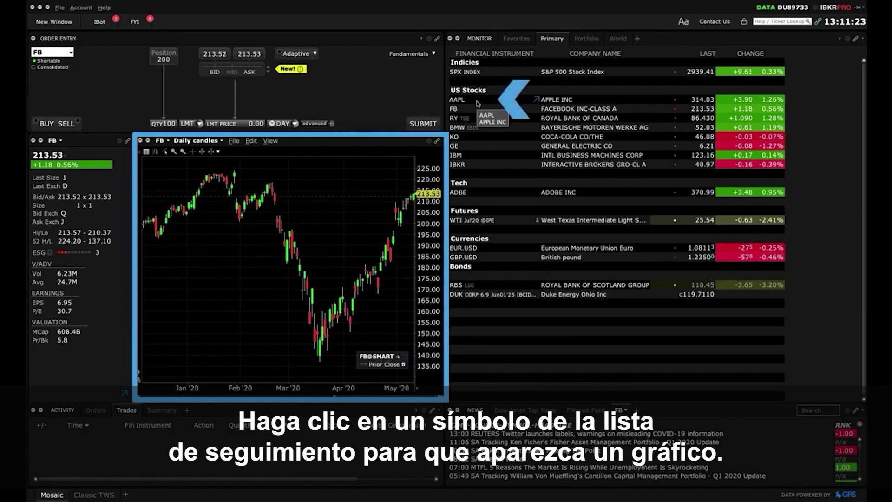
# Select AAPL in the Monitor watchlist and maximize its chart panel to fill the window
pyautogui.click(477, 103)
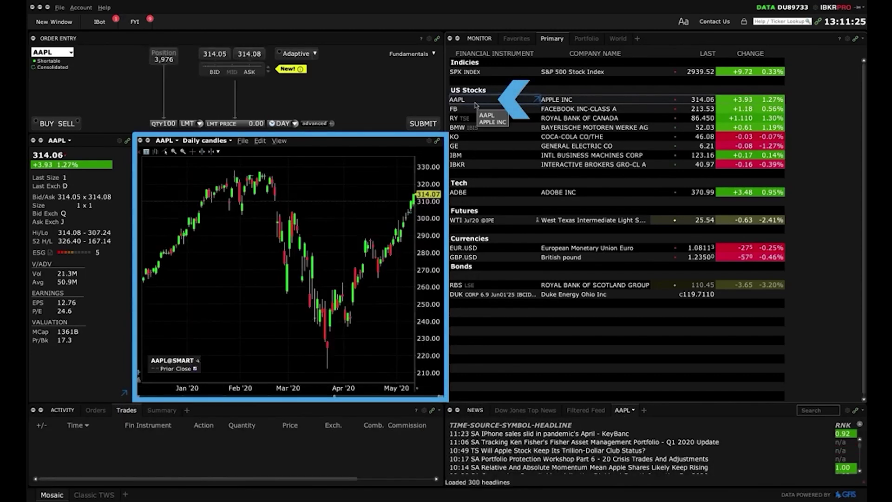
pyautogui.doubleClick(365, 141)
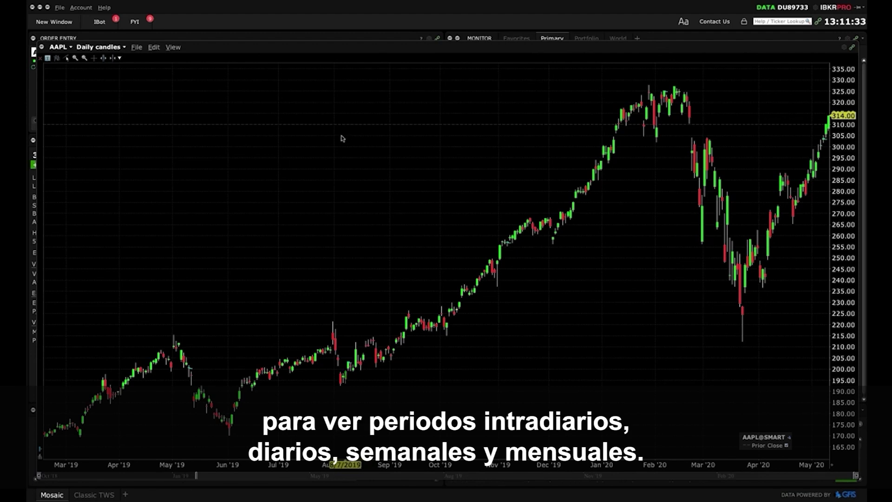
pyautogui.click(124, 47)
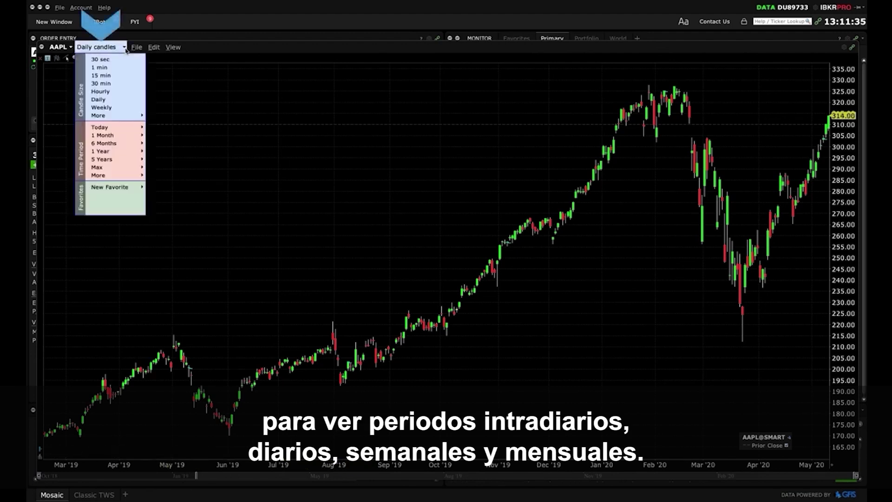
pyautogui.click(116, 108)
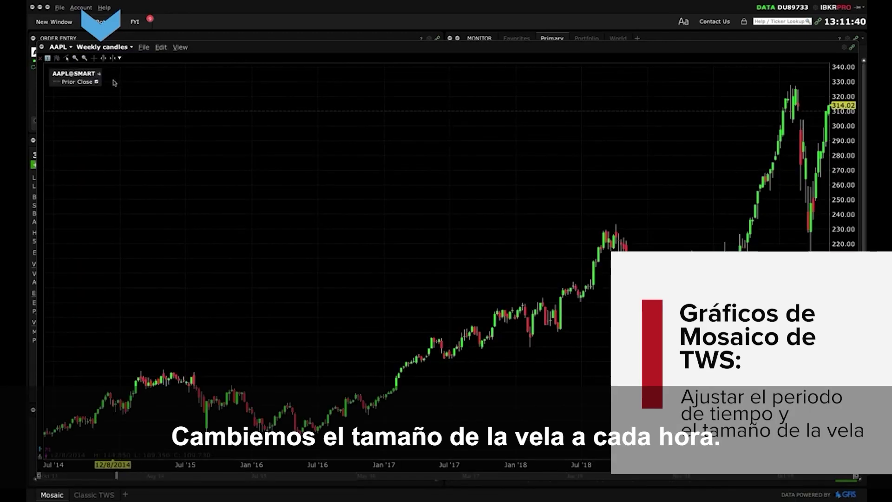
pyautogui.click(125, 47)
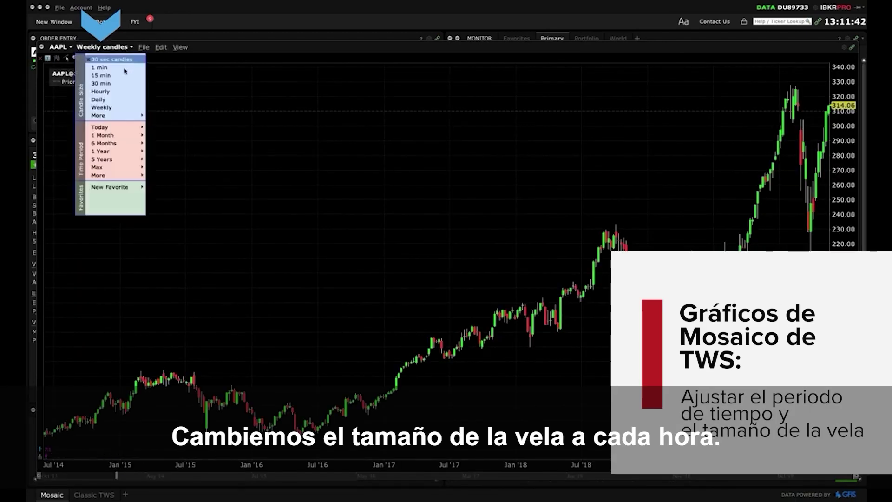
pyautogui.click(113, 92)
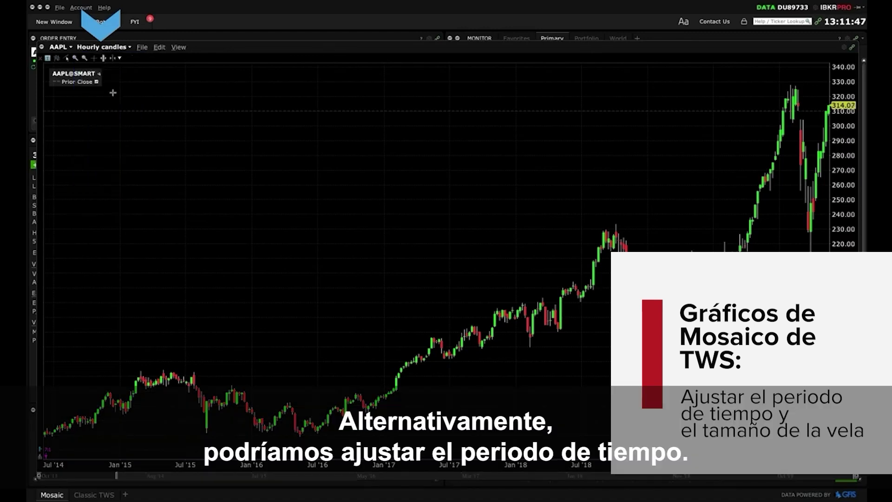
pyautogui.click(127, 47)
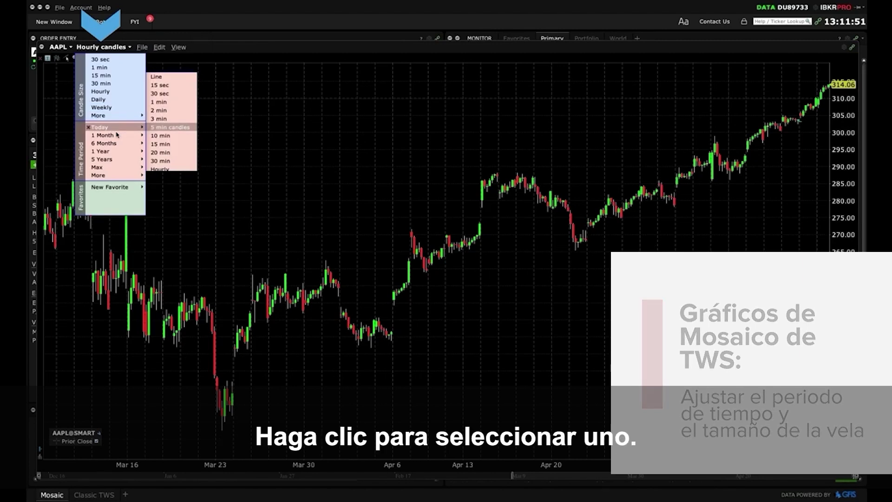
pyautogui.moveTo(116, 144)
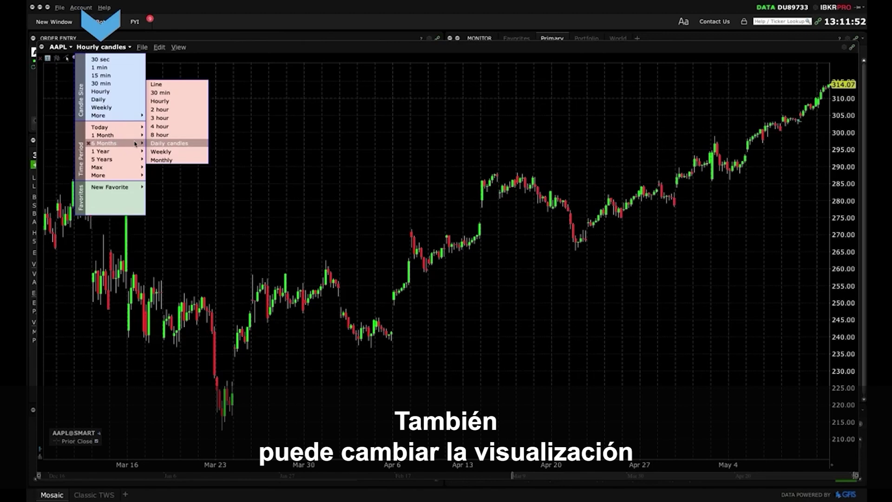
pyautogui.click(161, 152)
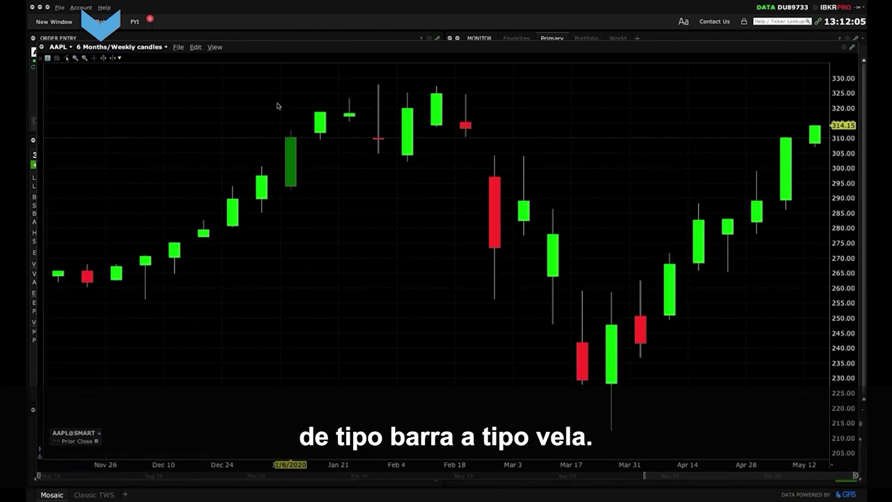
pyautogui.click(132, 47)
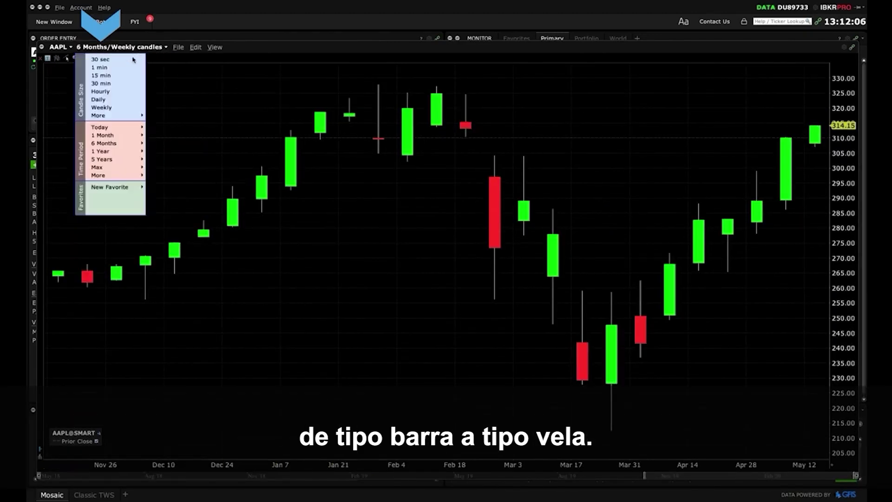
pyautogui.click(112, 98)
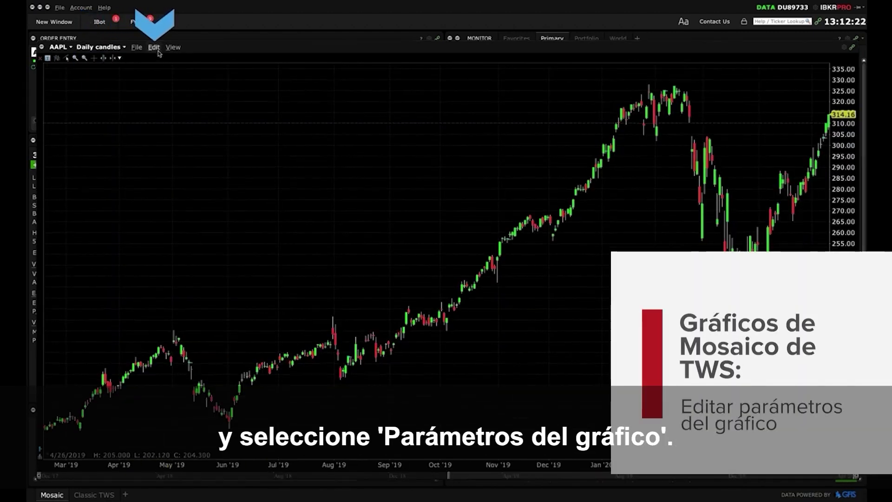
# In Chart Parameters, keep candlestick bars and add a Large volume plot beneath the AAPL chart
pyautogui.click(154, 47)
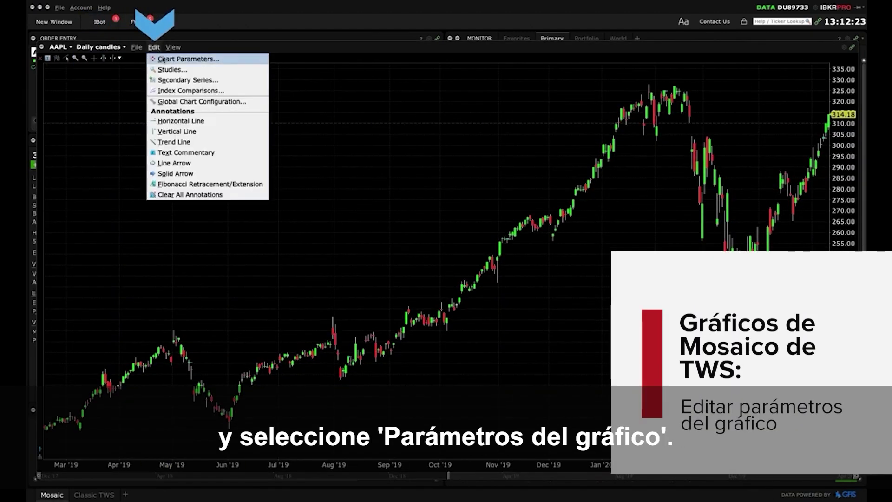
pyautogui.click(202, 59)
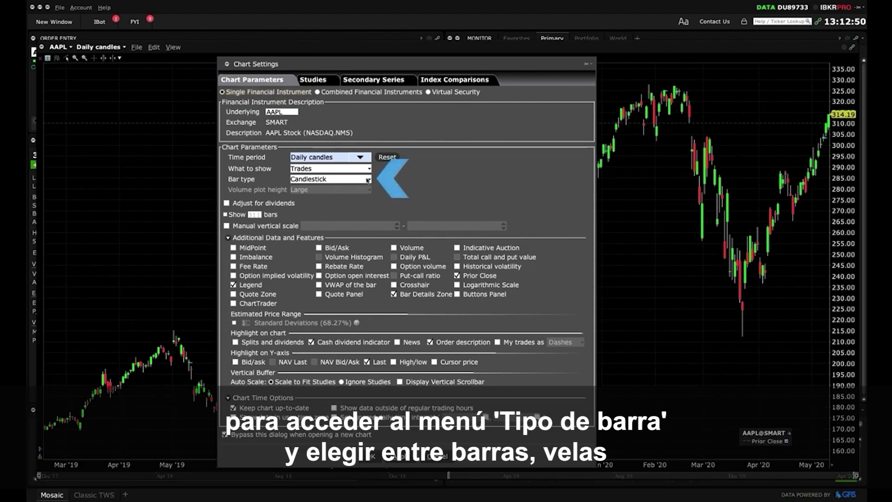
pyautogui.click(368, 180)
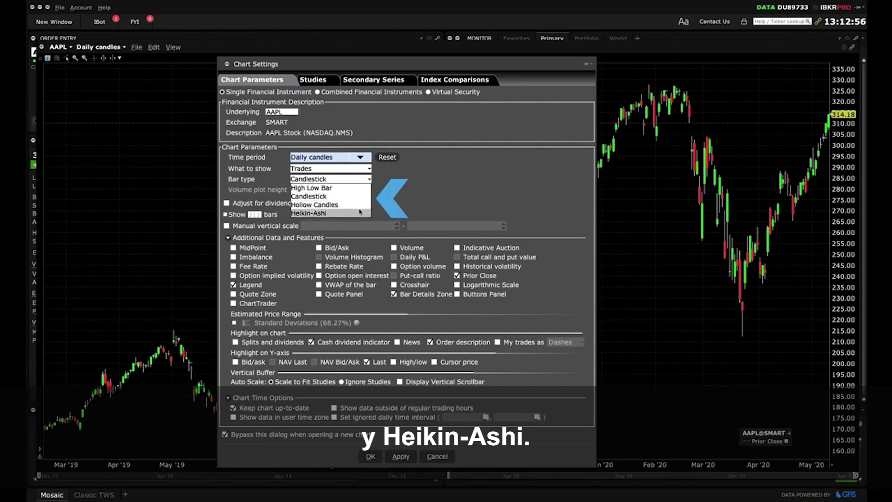
pyautogui.click(421, 214)
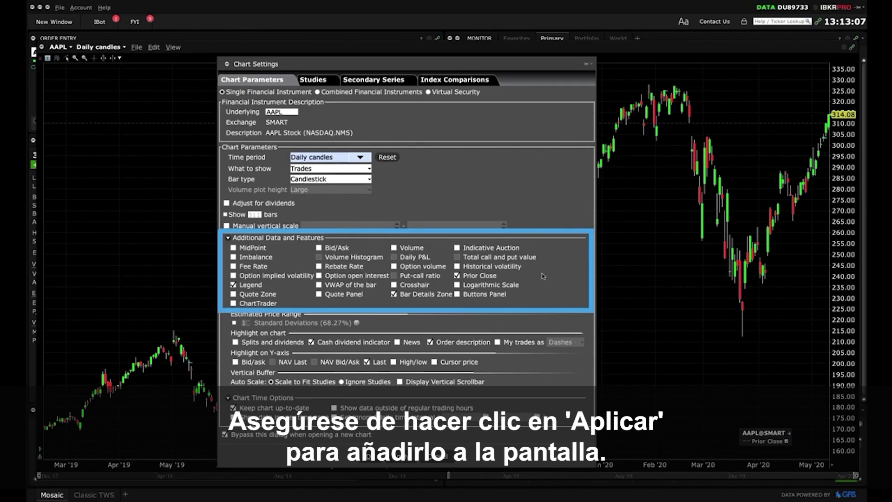
pyautogui.click(412, 250)
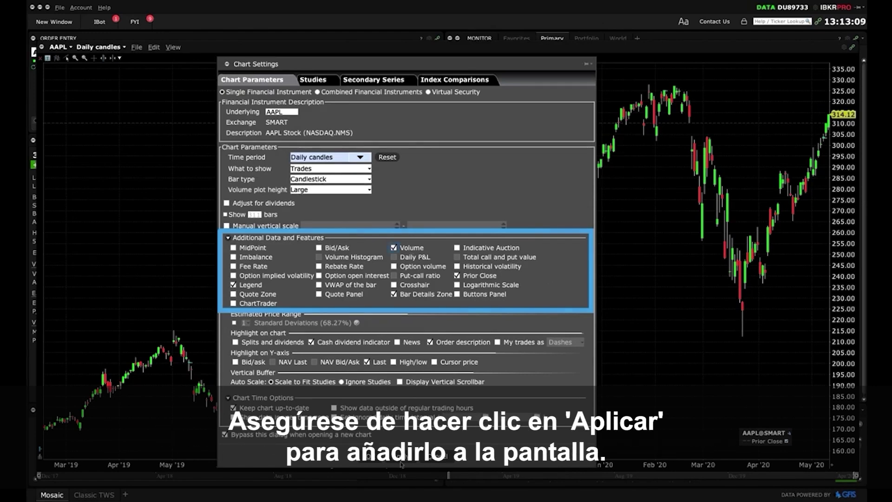
pyautogui.click(367, 459)
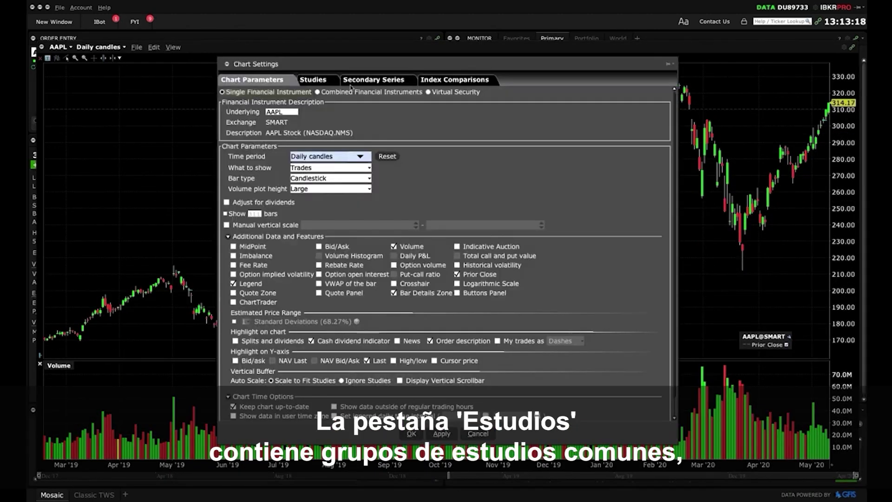
# Add Relative Strength Index from Momentum Studies to the chart's applied studies
pyautogui.click(313, 80)
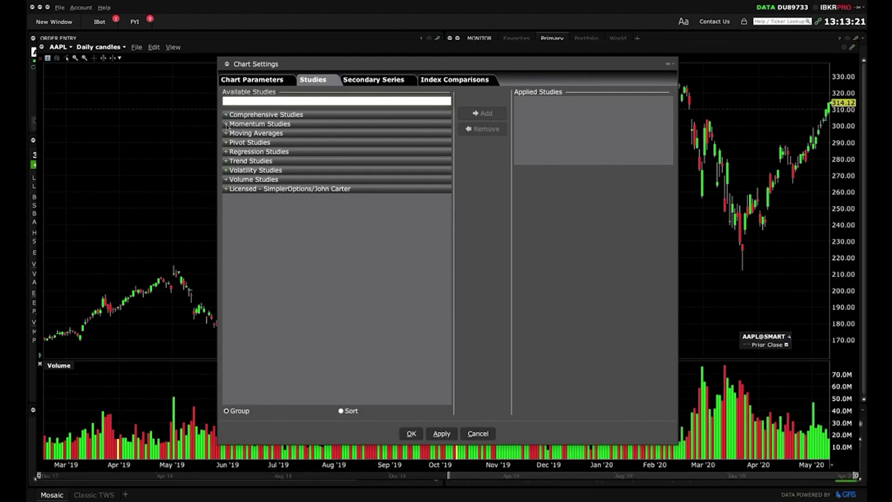
pyautogui.click(227, 125)
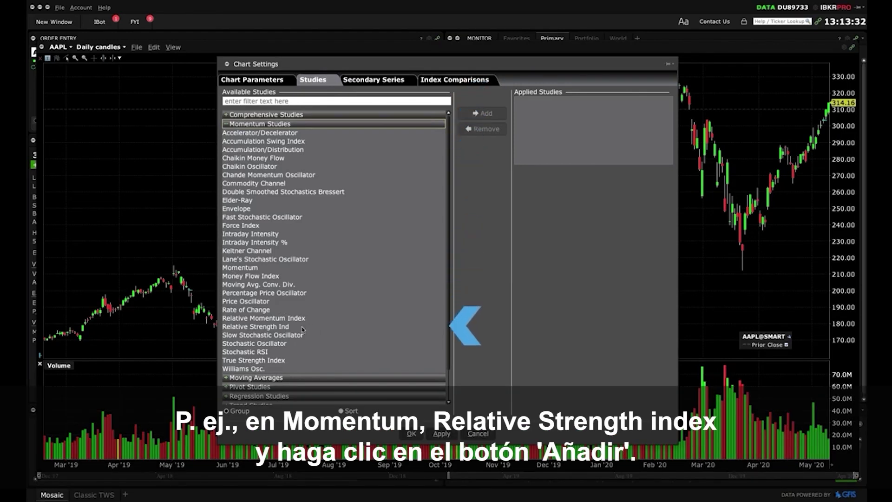
pyautogui.click(282, 327)
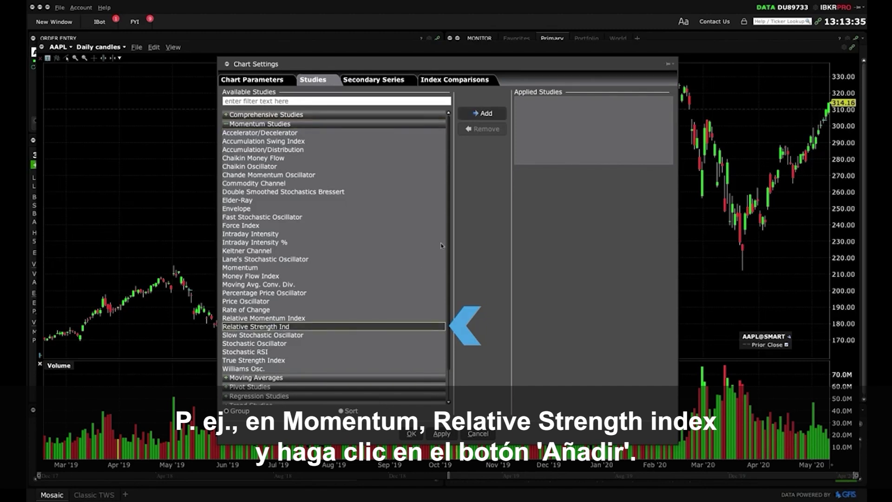
pyautogui.click(490, 116)
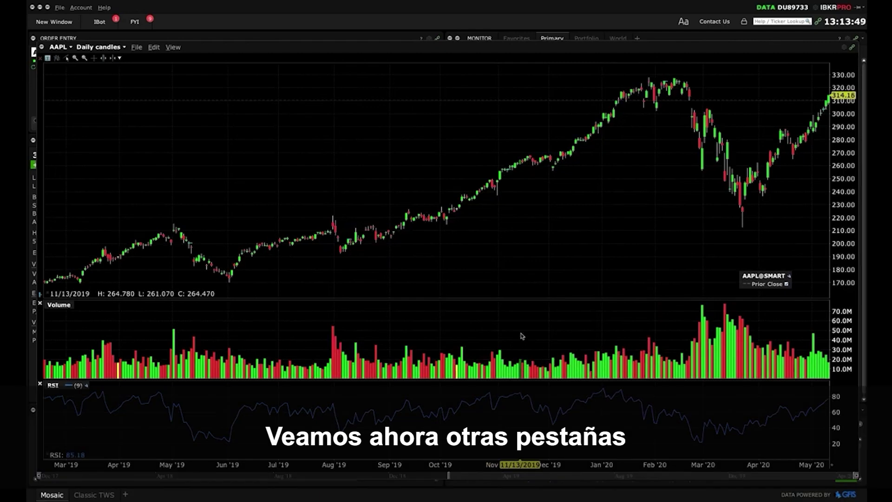
# Add FB (Stock, SMART) as a secondary series on the AAPL chart
pyautogui.click(154, 47)
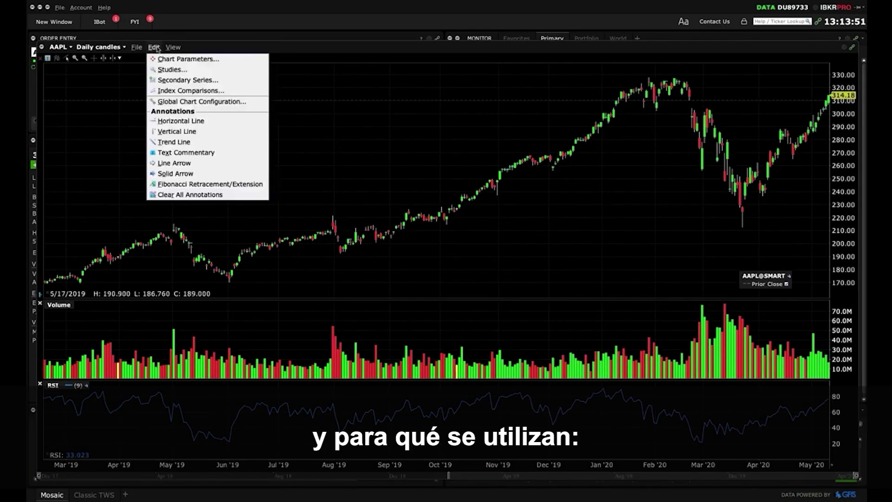
pyautogui.click(168, 59)
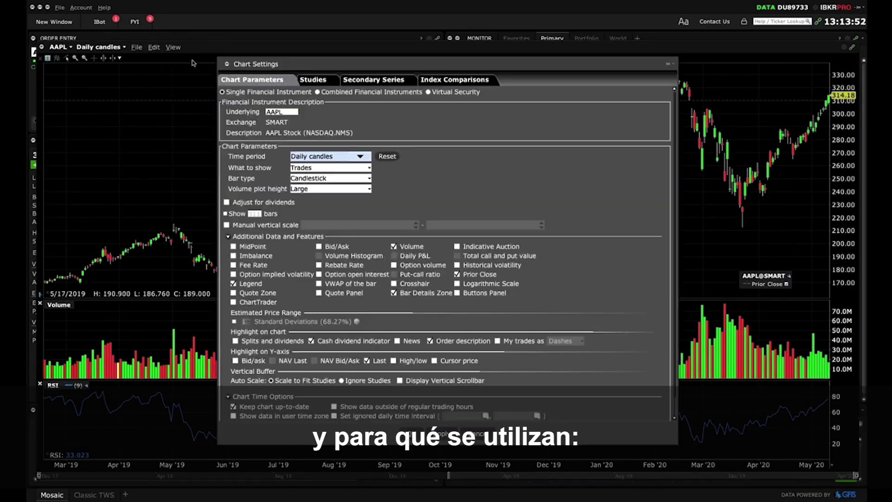
pyautogui.click(371, 81)
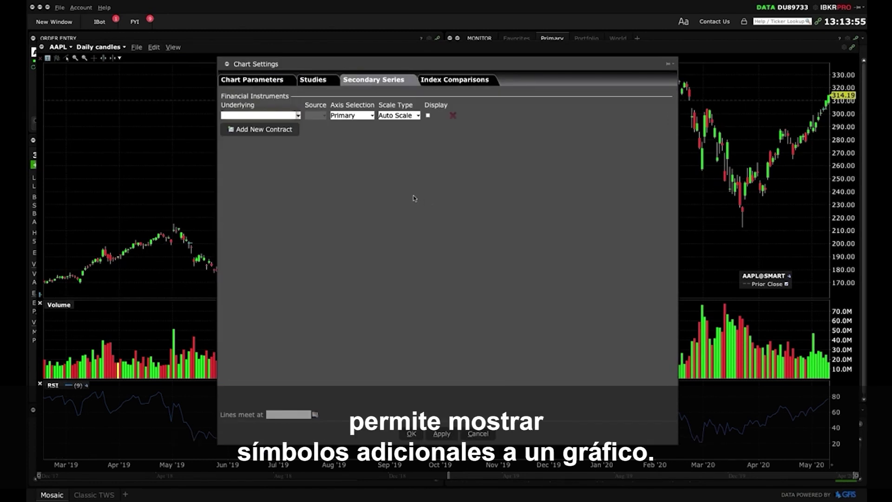
pyautogui.click(243, 115)
pyautogui.write('FB')
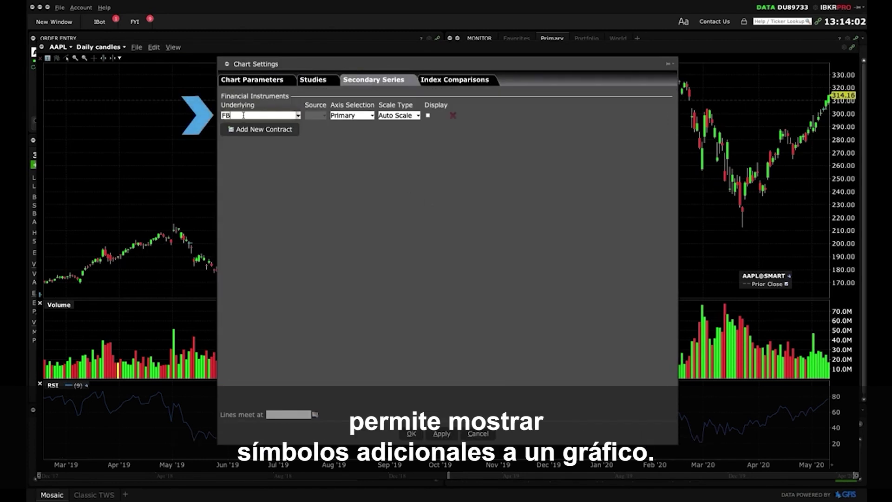
pyautogui.press('Return')
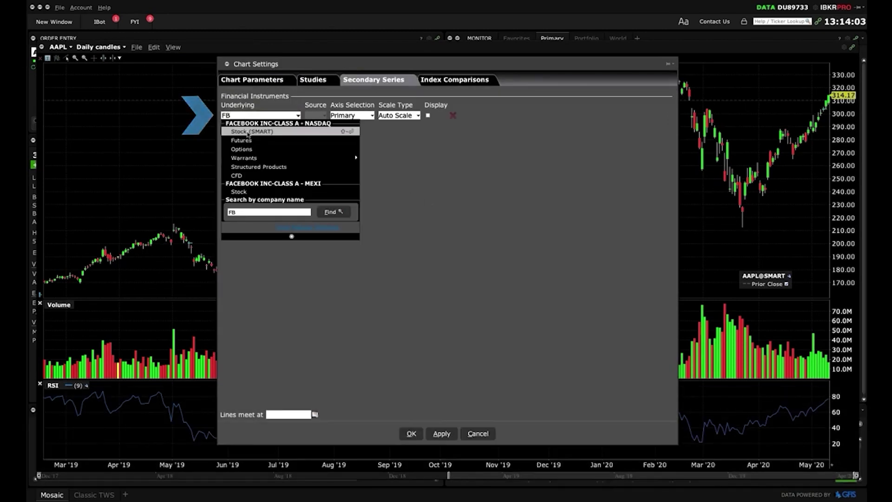
pyautogui.click(251, 132)
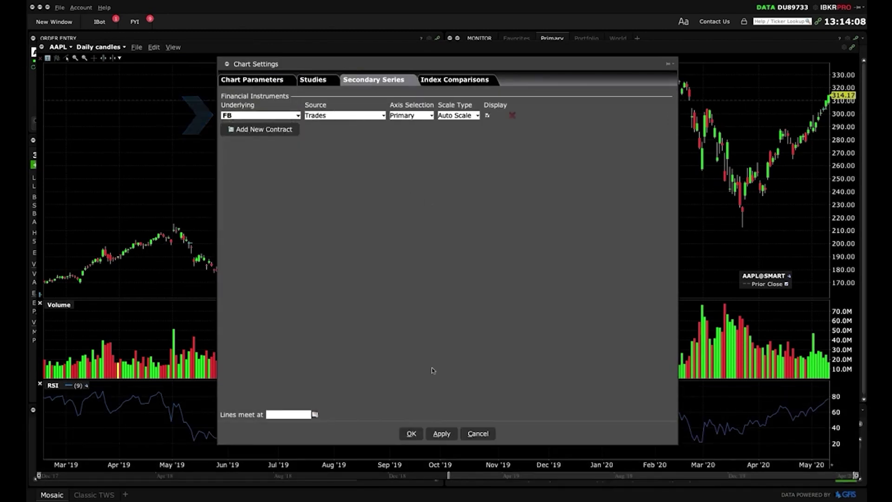
pyautogui.click(442, 434)
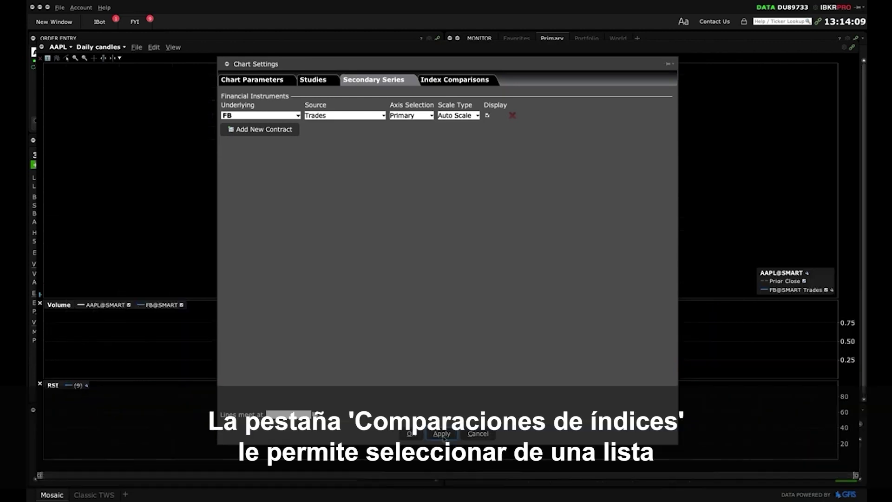
# Add the SPX index comparison, close Chart Parameters, and restore the chart into the Mosaic layout
pyautogui.click(439, 82)
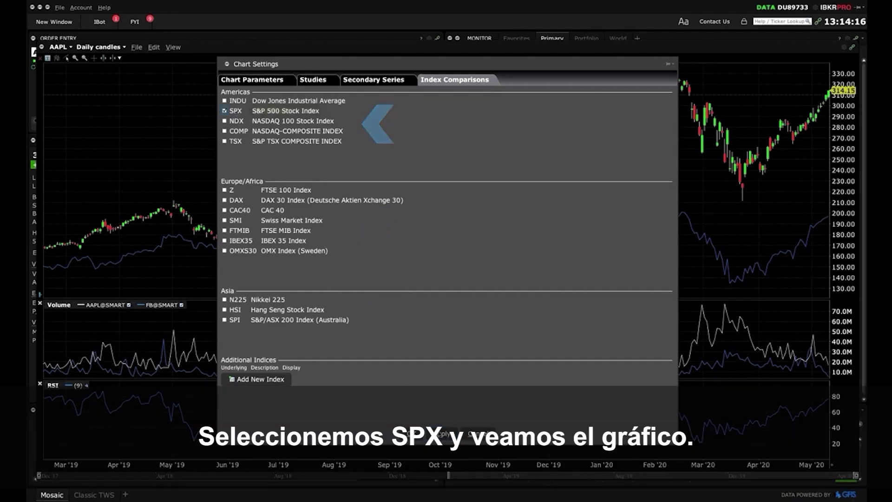
pyautogui.click(432, 433)
pyautogui.click(413, 433)
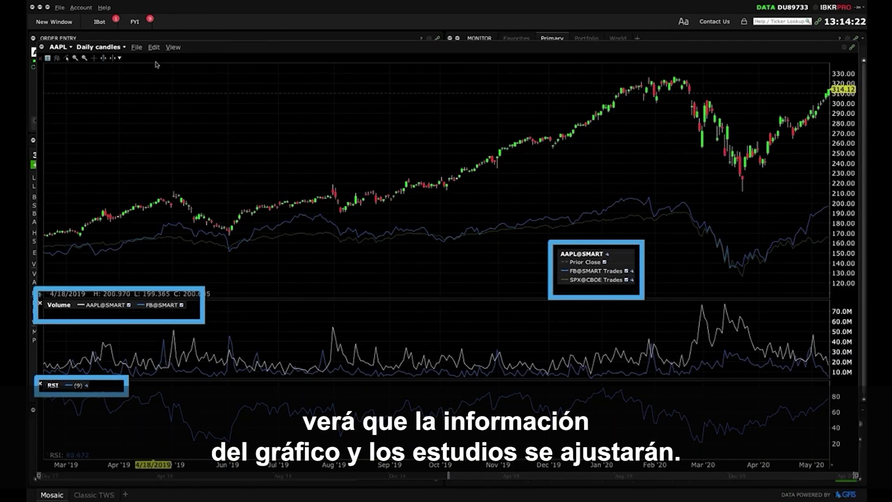
pyautogui.doubleClick(208, 47)
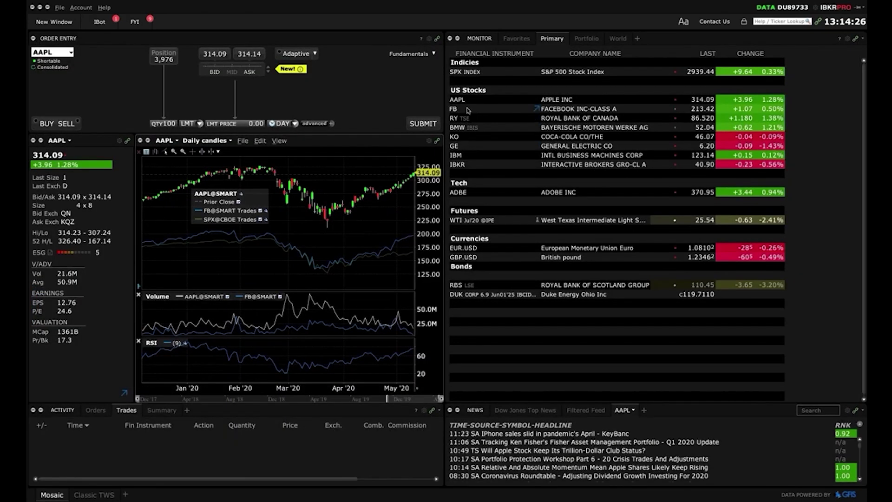
# Load IBM into the linked chart and quote panels, then show the chart's View and command menus
pyautogui.moveTo(469, 110); pyautogui.dragTo(464, 168)
pyautogui.click(463, 159)
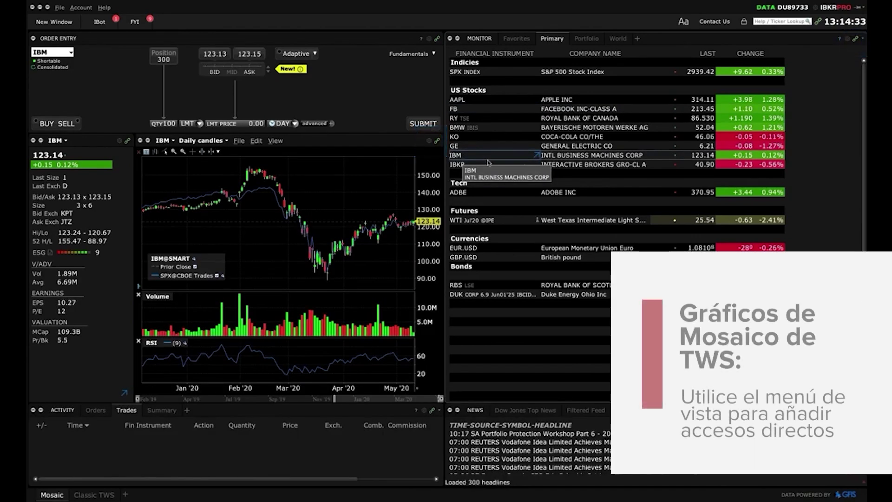
pyautogui.click(271, 140)
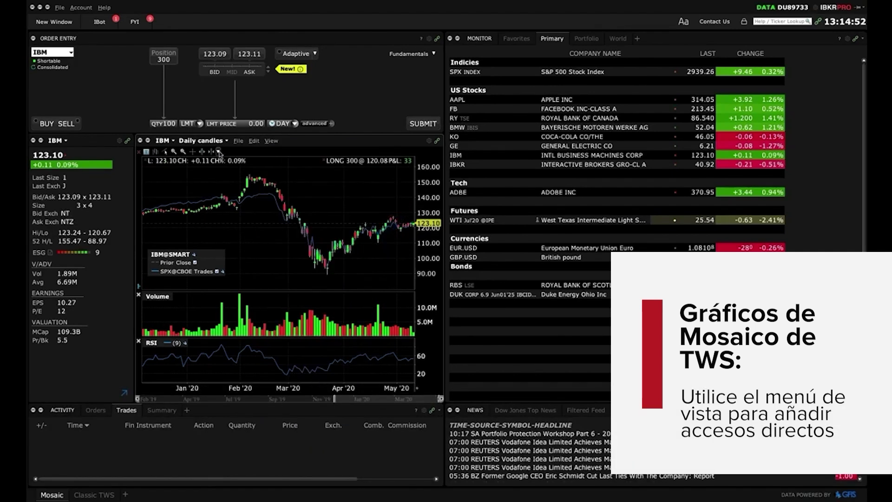
pyautogui.click(219, 154)
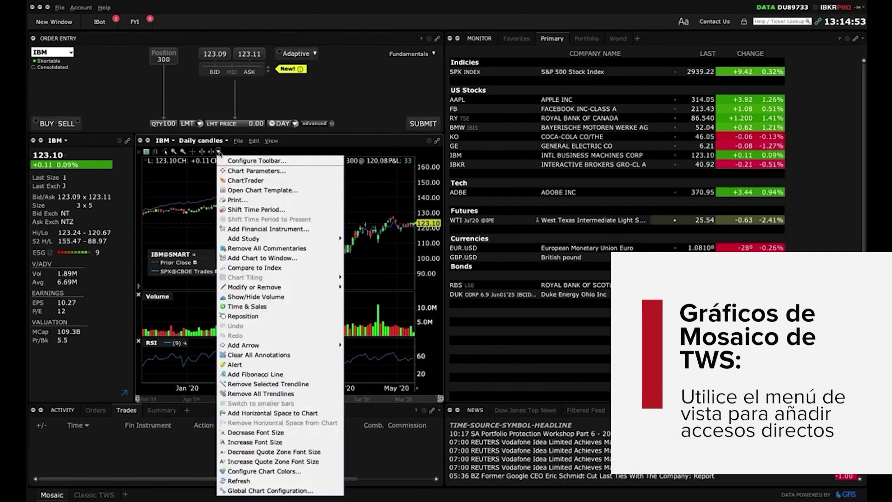